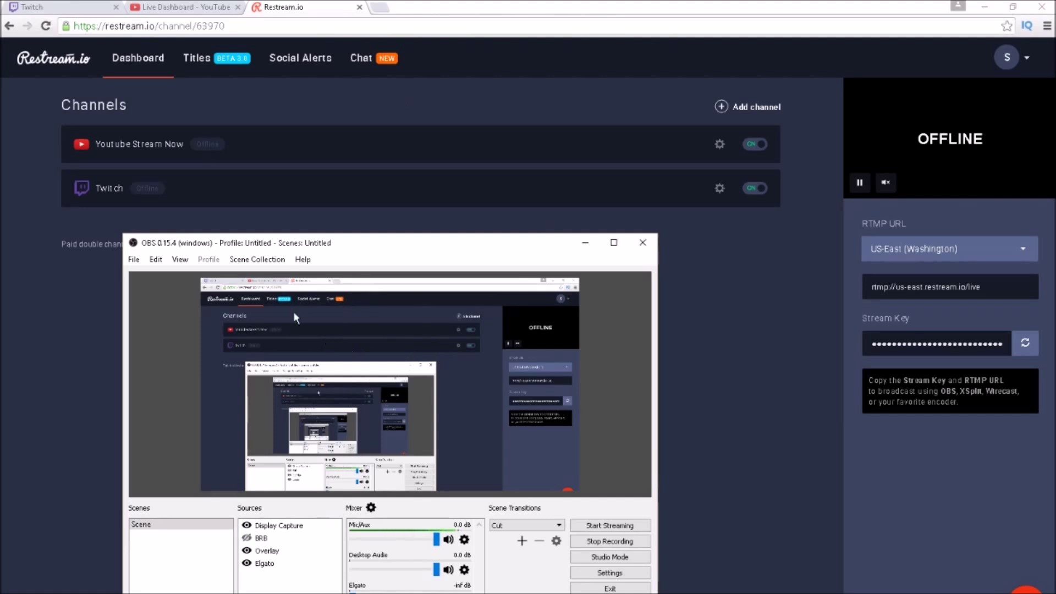
- Bring the Restream.io dashboard, with its offline YouTube and Twitch channels, above OBS
{"action": "left_click", "coordinate": [92, 366]}
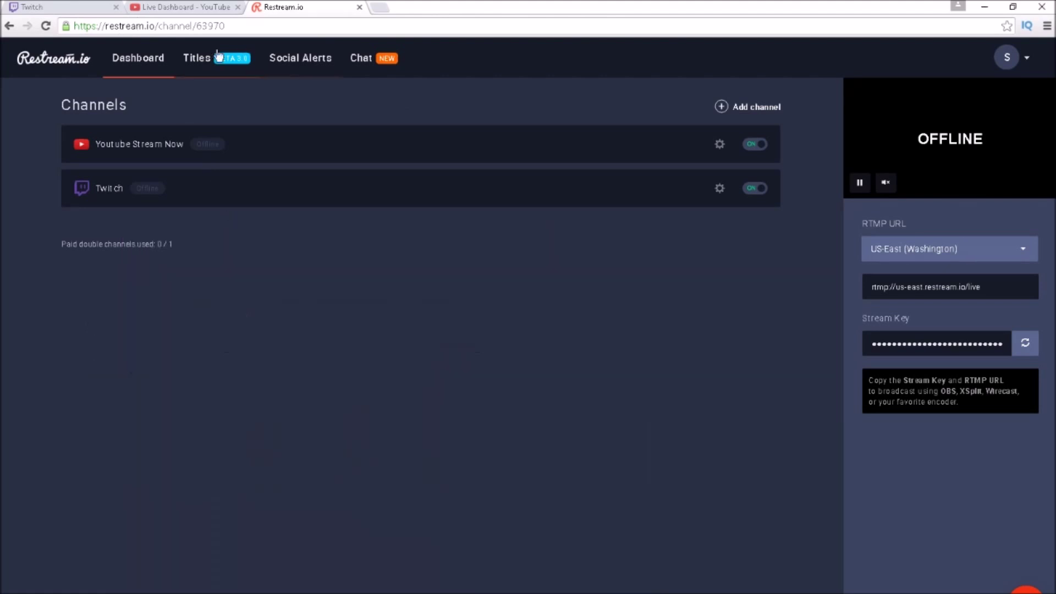
- Begin adding a Twitch channel, then back out to the Restream dashboard without linking it
{"action": "left_click", "coordinate": [728, 110]}
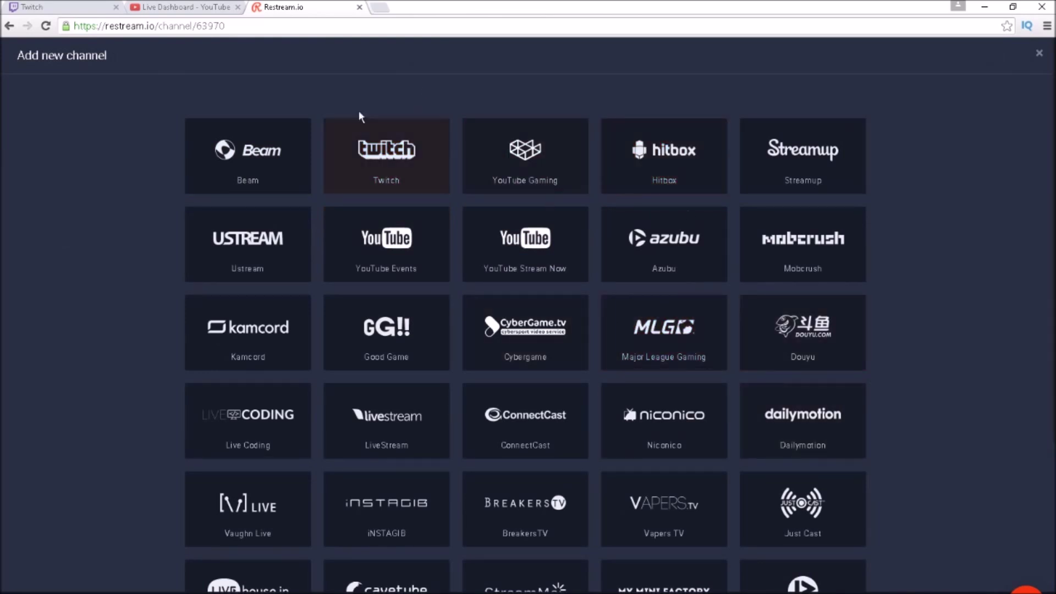
{"action": "left_click", "coordinate": [386, 157]}
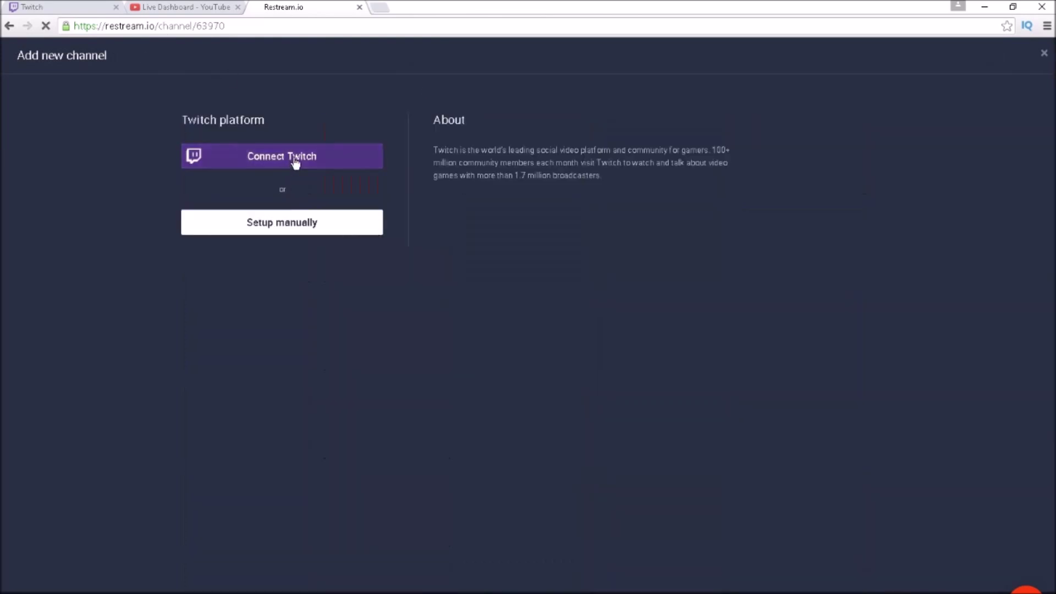
{"action": "left_click", "coordinate": [292, 157]}
{"action": "left_click", "coordinate": [10, 26]}
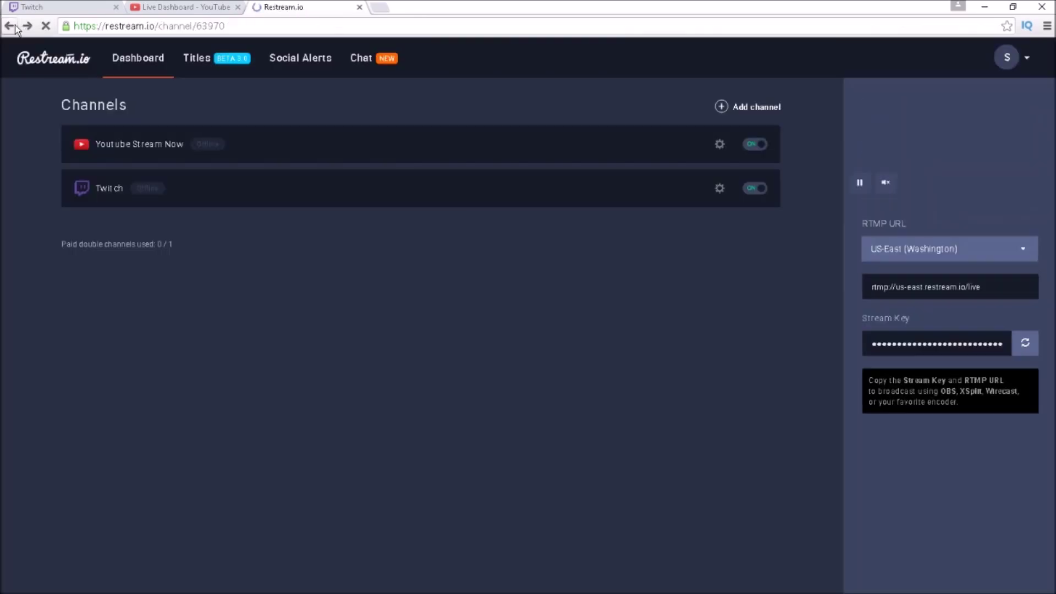
{"action": "left_click", "coordinate": [10, 26]}
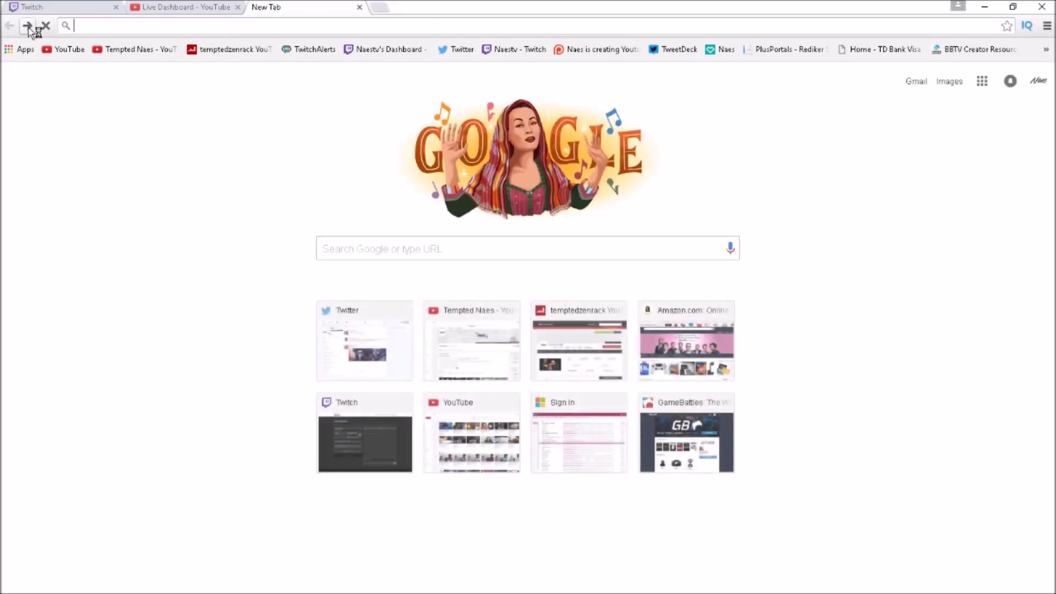
{"action": "left_click", "coordinate": [27, 25]}
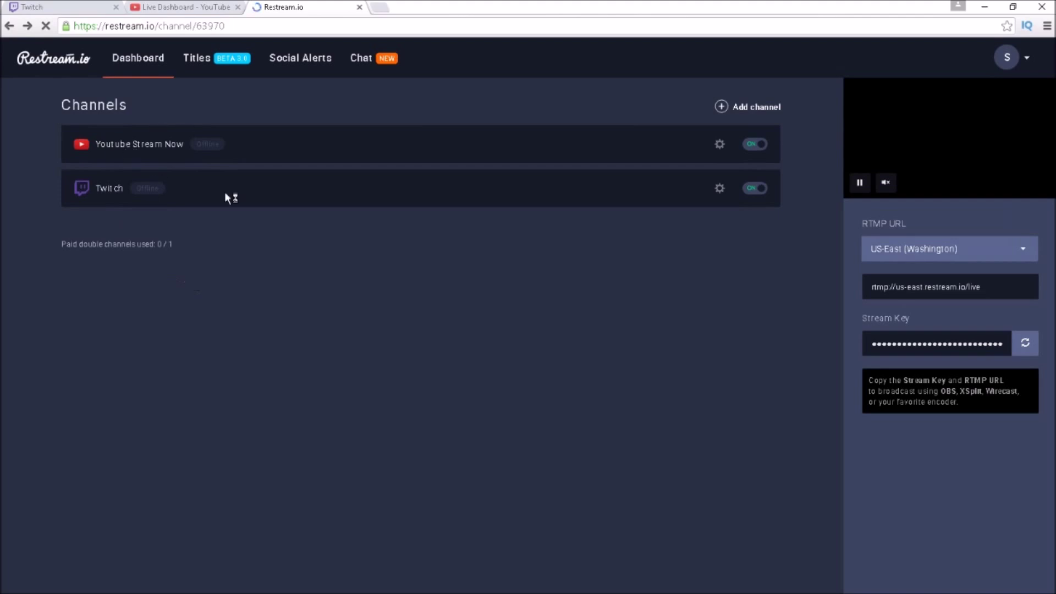
- Start the OBS stream to Restream and bring up the Twitch dashboard
{"action": "key", "text": "alt+Tab"}
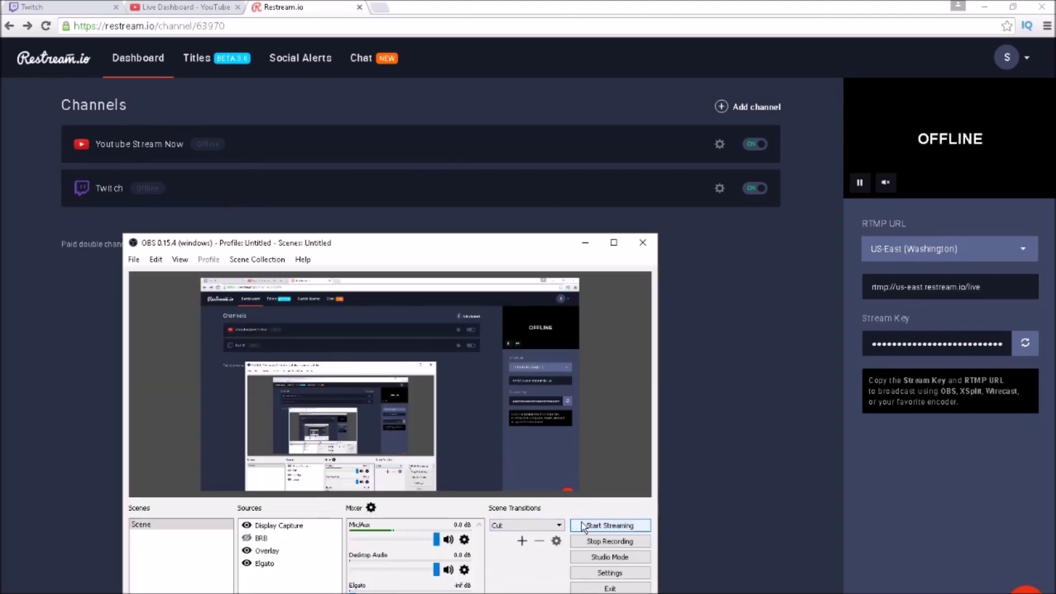
{"action": "left_click", "coordinate": [610, 525]}
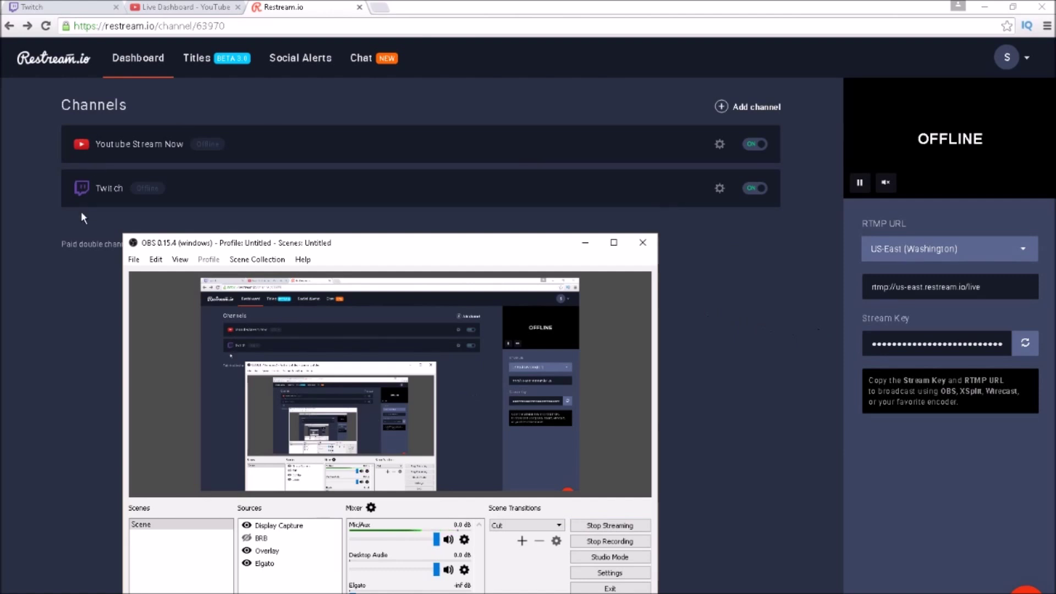
{"action": "left_click", "coordinate": [186, 7]}
{"action": "left_click", "coordinate": [89, 5]}
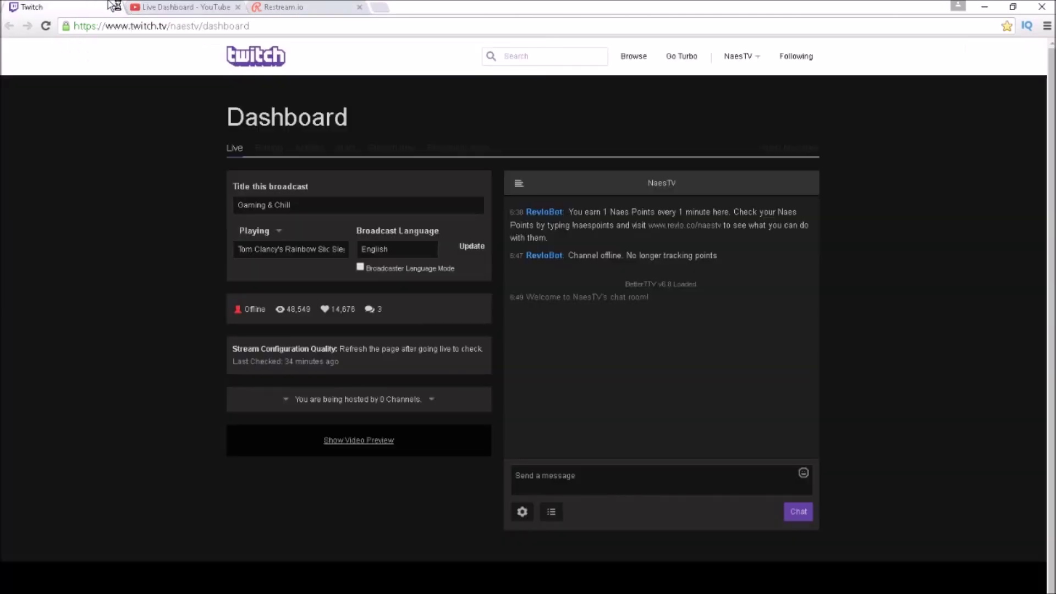
{"action": "left_click", "coordinate": [168, 6]}
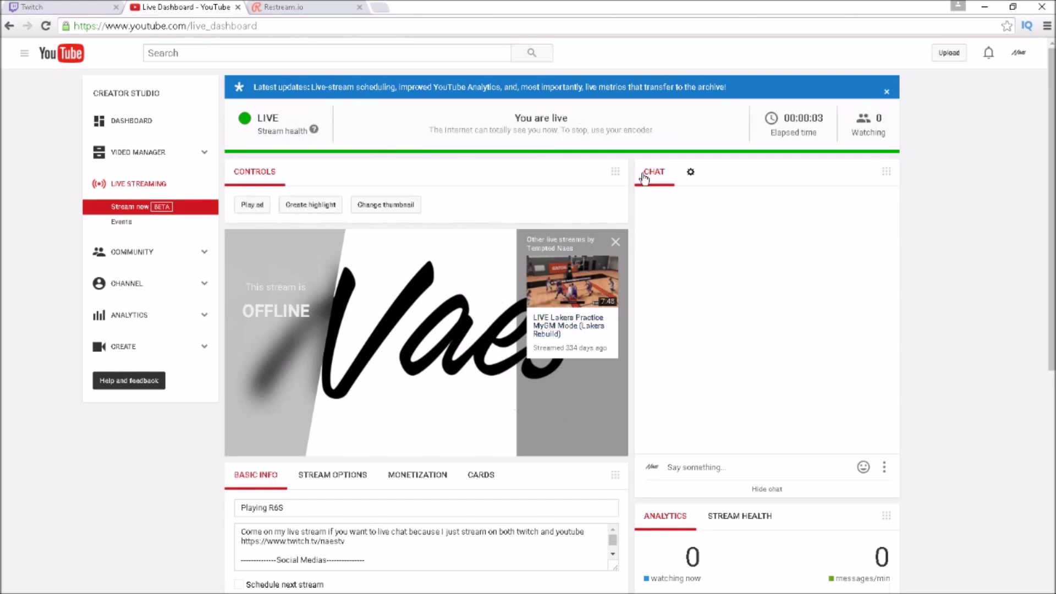
{"action": "left_click", "coordinate": [94, 6]}
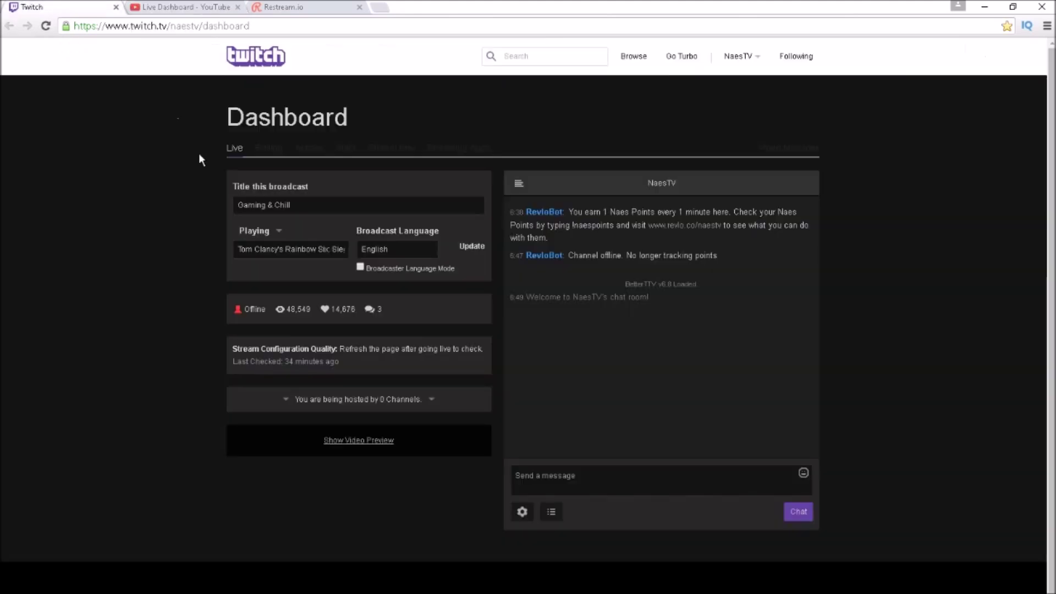
{"action": "left_click", "coordinate": [358, 440]}
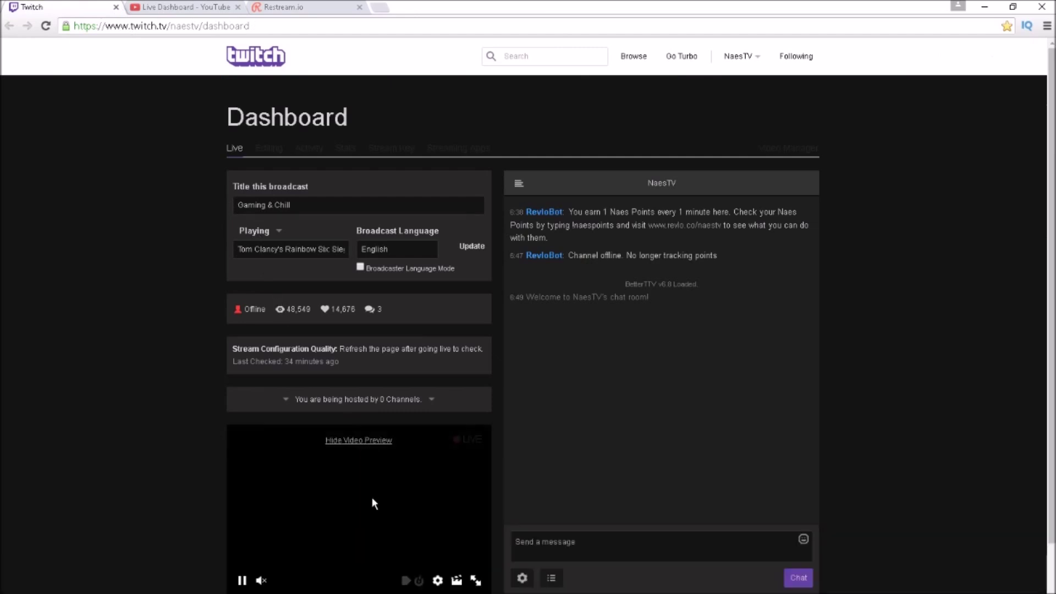
{"action": "left_click", "coordinate": [382, 445]}
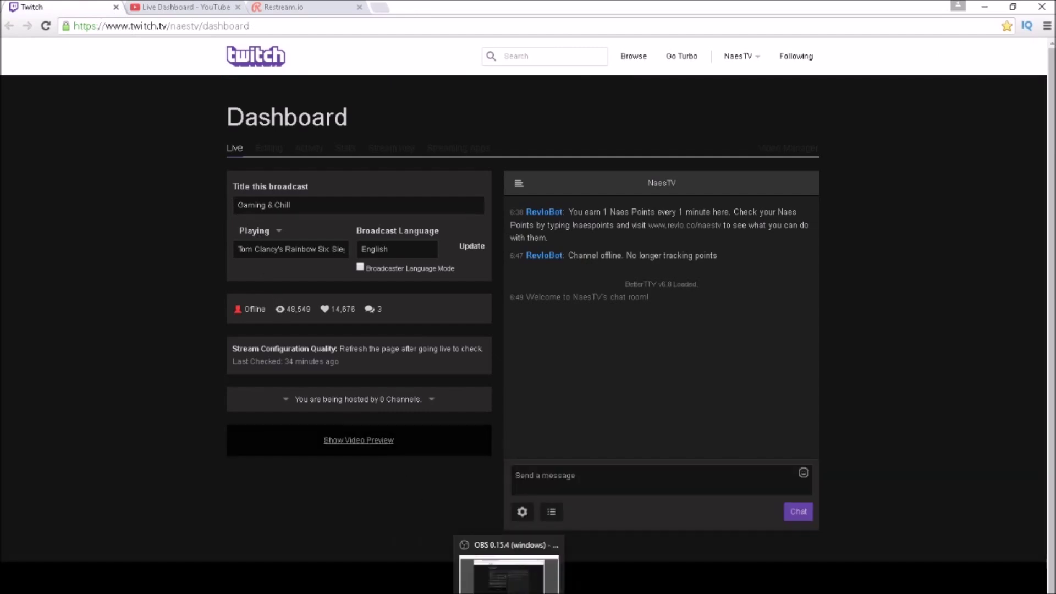
- View the Restream Chat multichat page with 9/11 chats connected, then return to OBS
{"action": "left_click", "coordinate": [509, 577]}
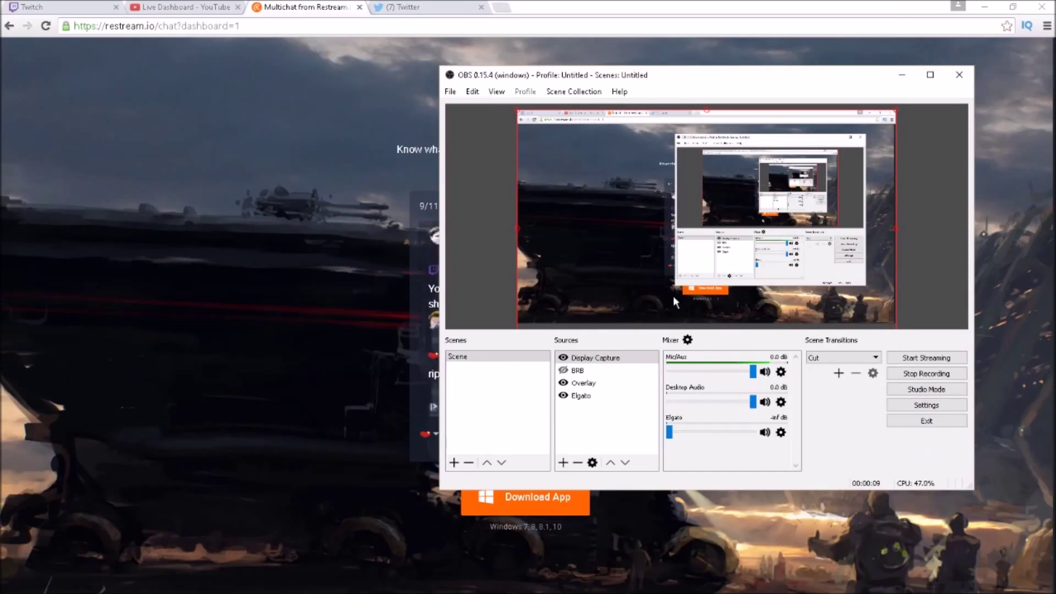
{"action": "left_click", "coordinate": [304, 245]}
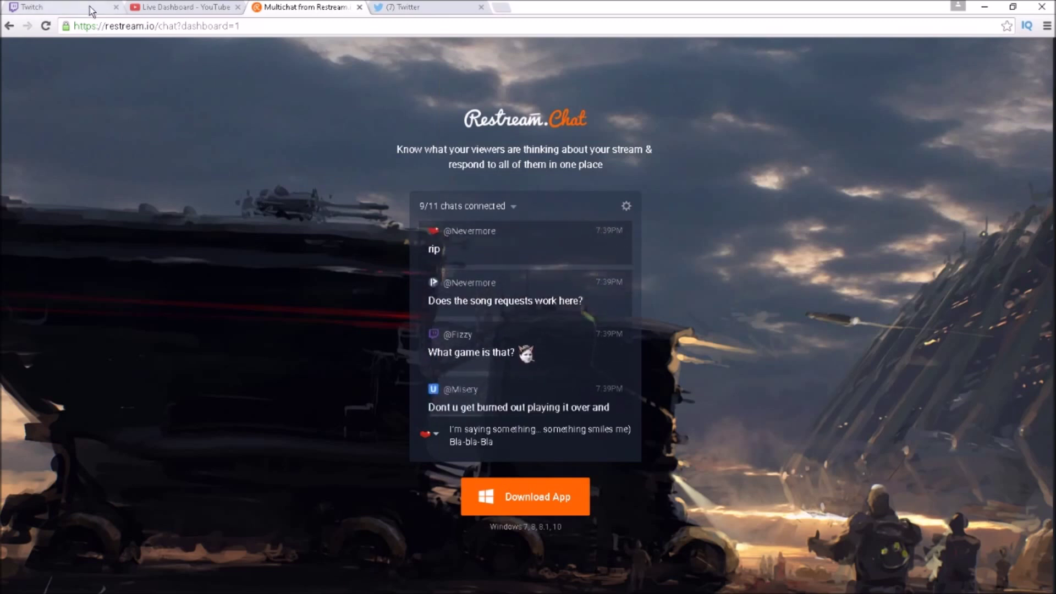
{"action": "left_click", "coordinate": [142, 26]}
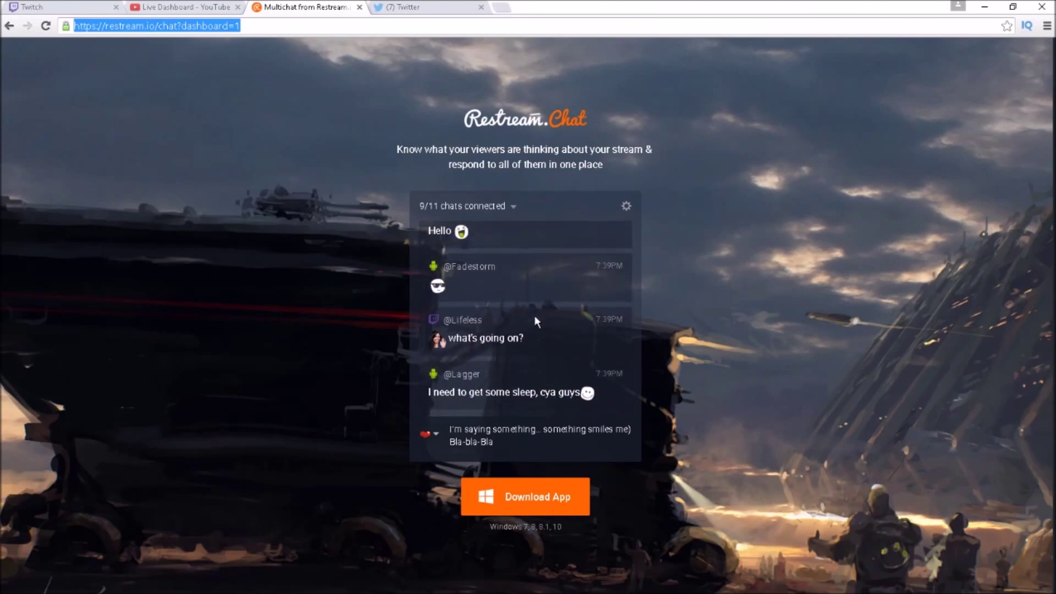
{"action": "key", "text": "alt+Tab"}
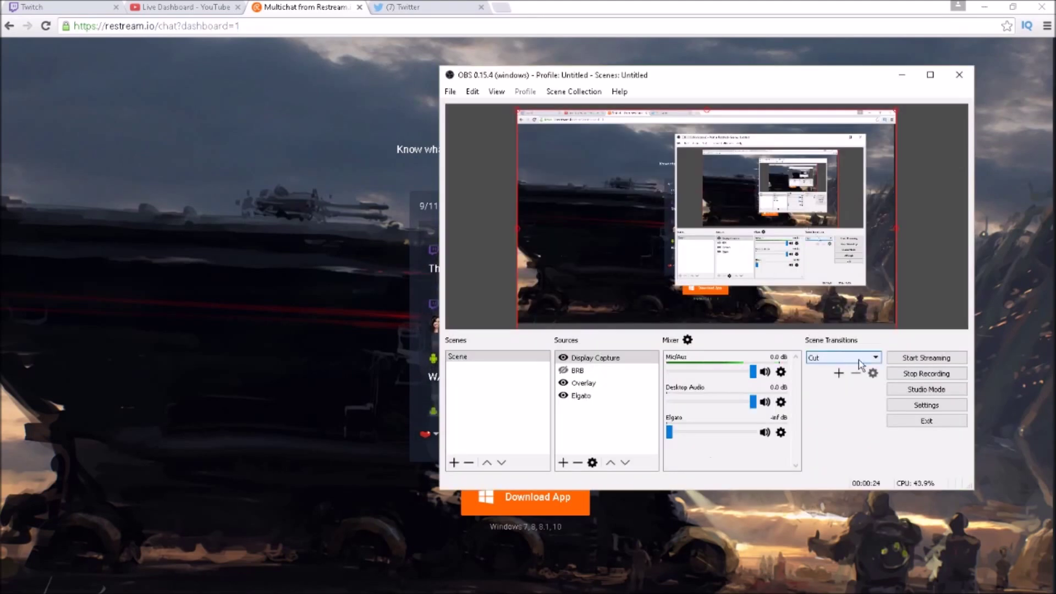